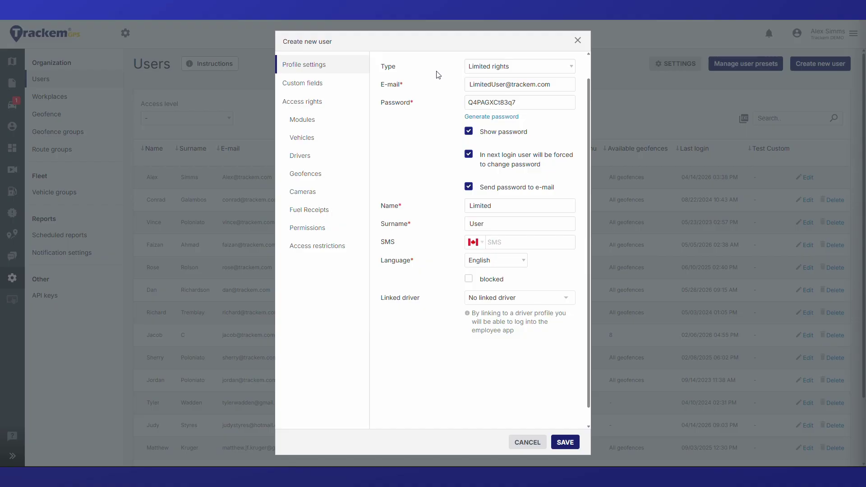
- Switch the new user's type to Unlimited access and back to Limited rights
{"action": "left_click", "coordinate": [494, 67]}
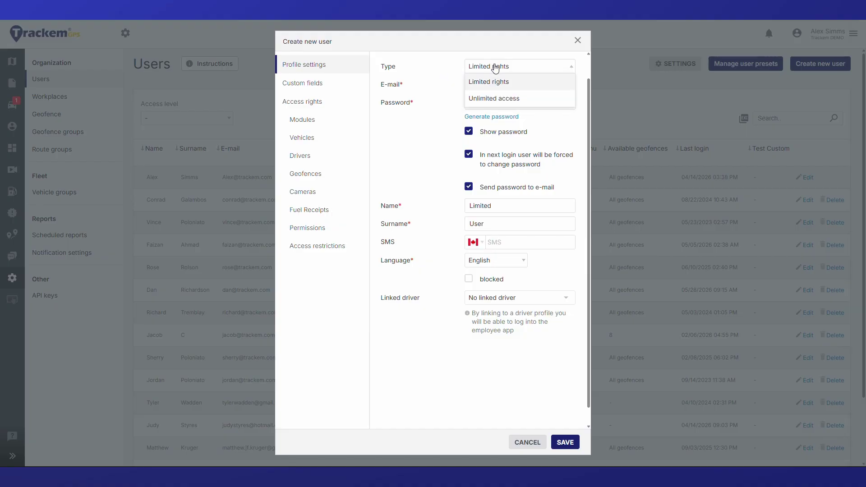
{"action": "left_click", "coordinate": [497, 97]}
{"action": "left_click", "coordinate": [497, 71]}
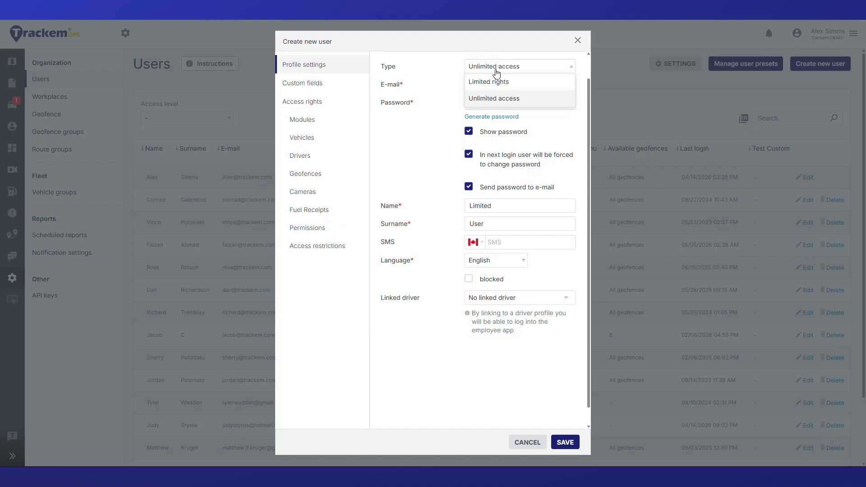
{"action": "left_click", "coordinate": [498, 83]}
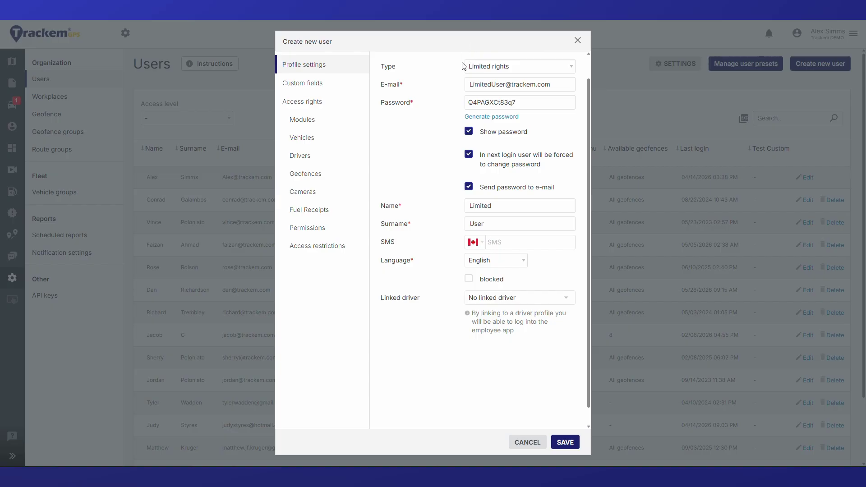
- Switch the new user's access rights to By preset and back to Custom
{"action": "left_click", "coordinate": [323, 102]}
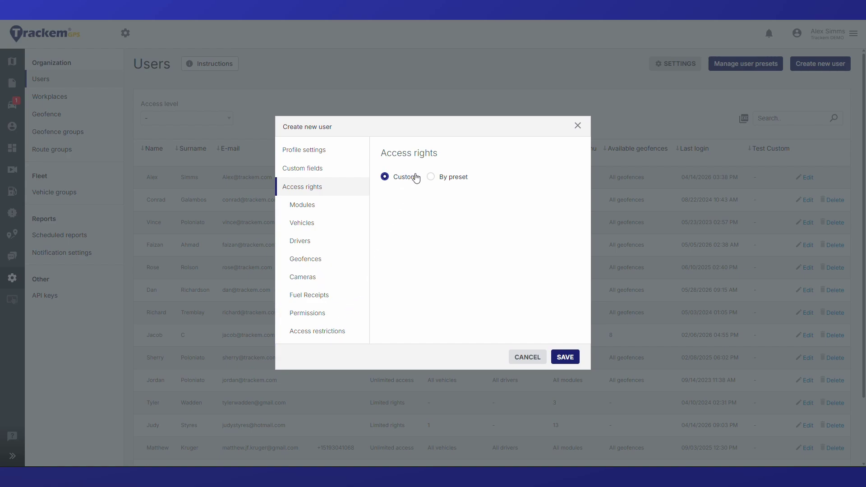
{"action": "left_click", "coordinate": [434, 180]}
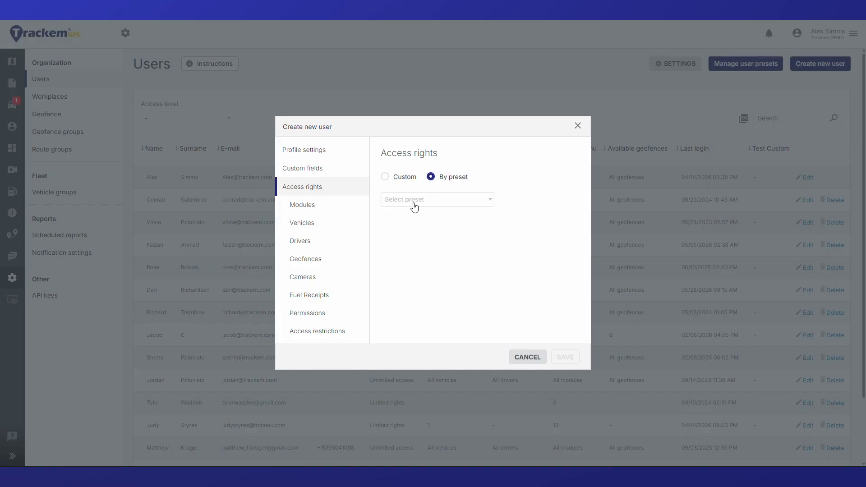
{"action": "left_click", "coordinate": [385, 177]}
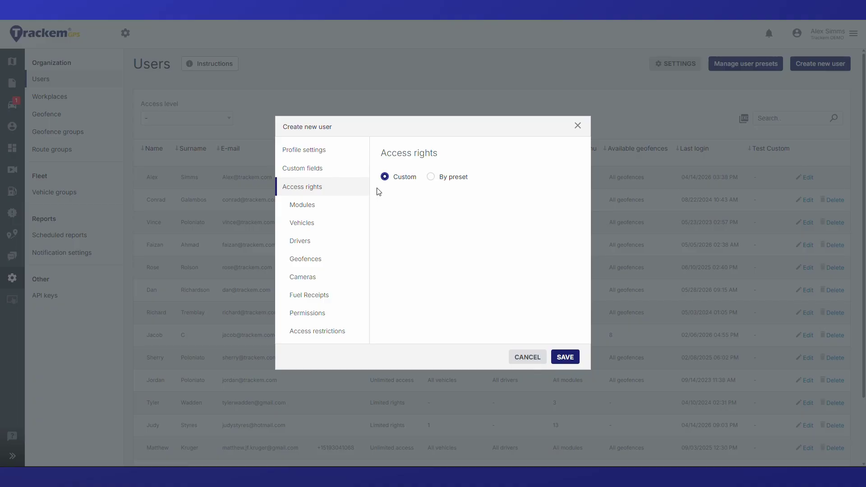
- Give the new user access to the Tasks, Online and Route history modules under Map
{"action": "left_click", "coordinate": [341, 211]}
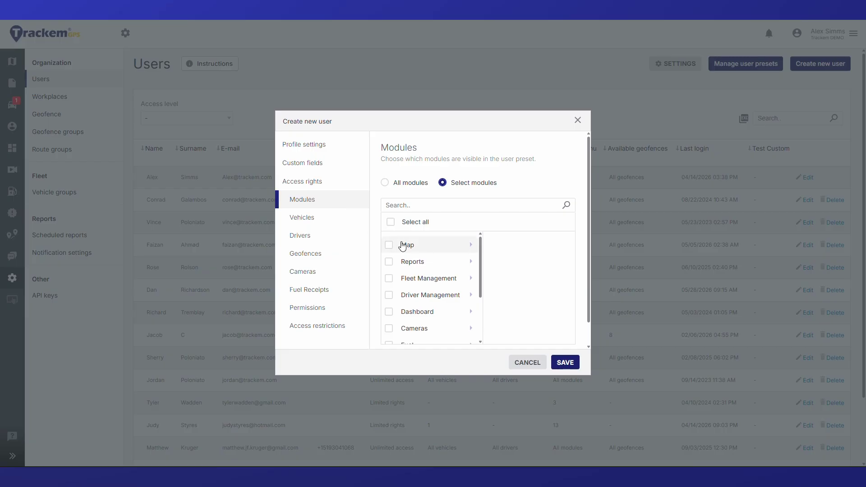
{"action": "scroll", "coordinate": [403, 246], "scroll_direction": "down", "scroll_amount": 5}
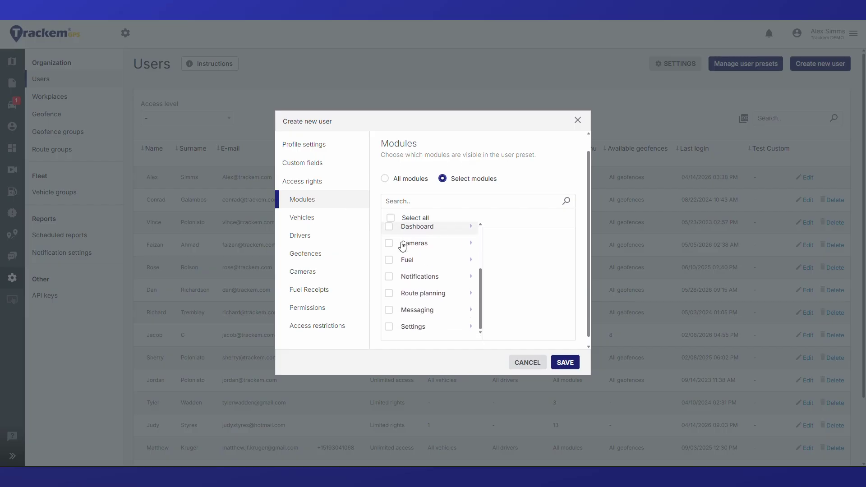
{"action": "scroll", "coordinate": [423, 289], "scroll_direction": "up", "scroll_amount": 3}
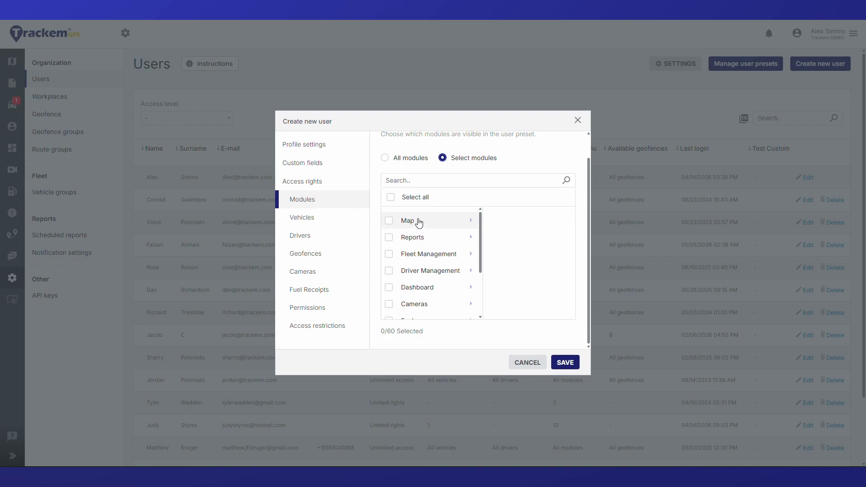
{"action": "left_click", "coordinate": [419, 223]}
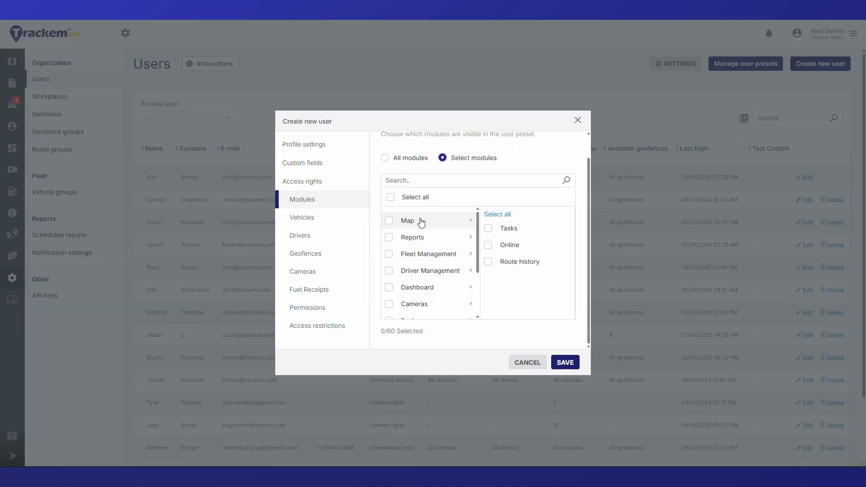
{"action": "left_click", "coordinate": [492, 234]}
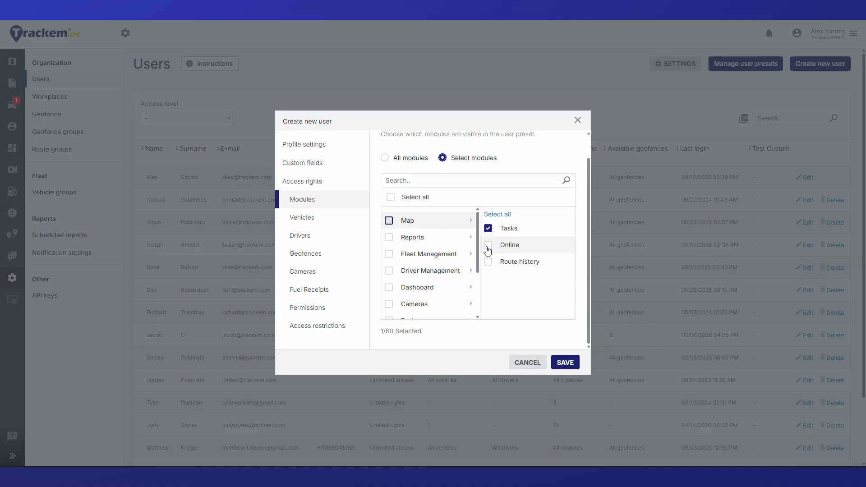
{"action": "left_click", "coordinate": [488, 250]}
{"action": "left_click", "coordinate": [488, 263]}
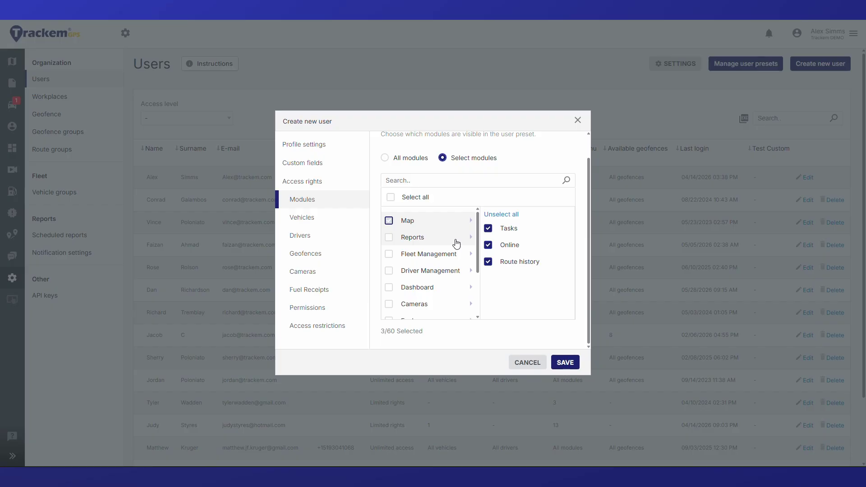
- Examine which modules can be granted under Reports, Fleet Management and Driver Management
{"action": "left_click", "coordinate": [454, 242]}
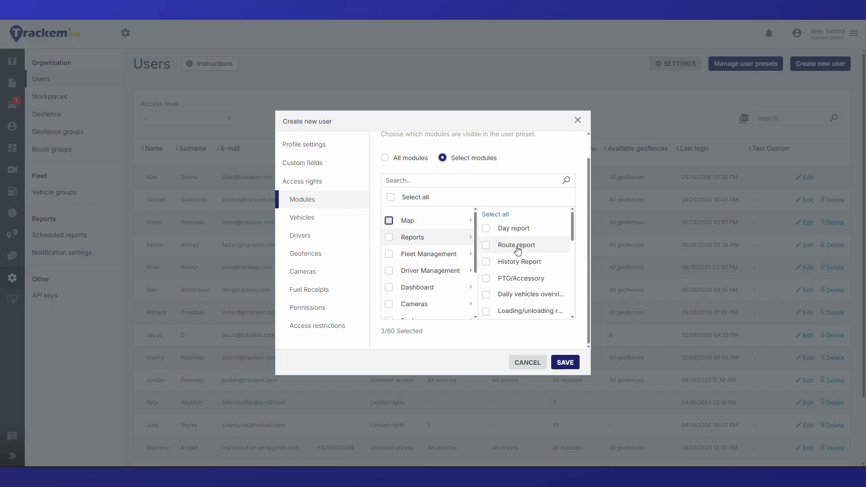
{"action": "scroll", "coordinate": [522, 254], "scroll_direction": "down", "scroll_amount": 1}
{"action": "scroll", "coordinate": [522, 254], "scroll_direction": "down", "scroll_amount": 3}
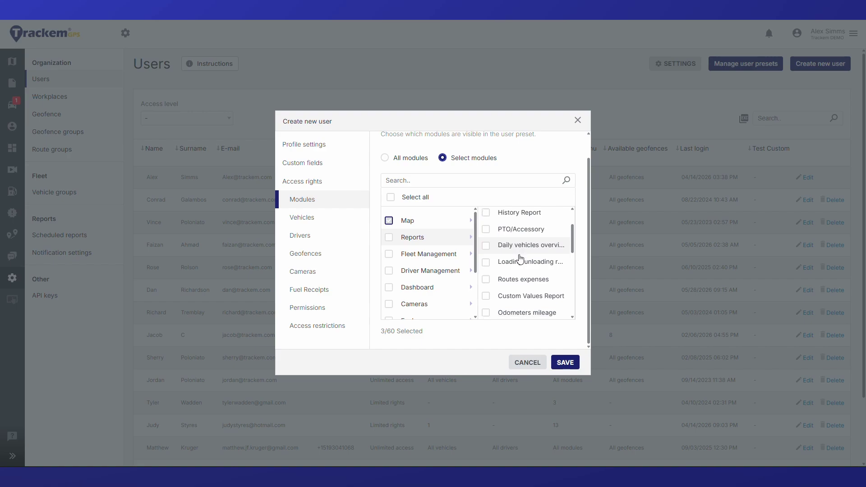
{"action": "scroll", "coordinate": [522, 283], "scroll_direction": "down", "scroll_amount": 2}
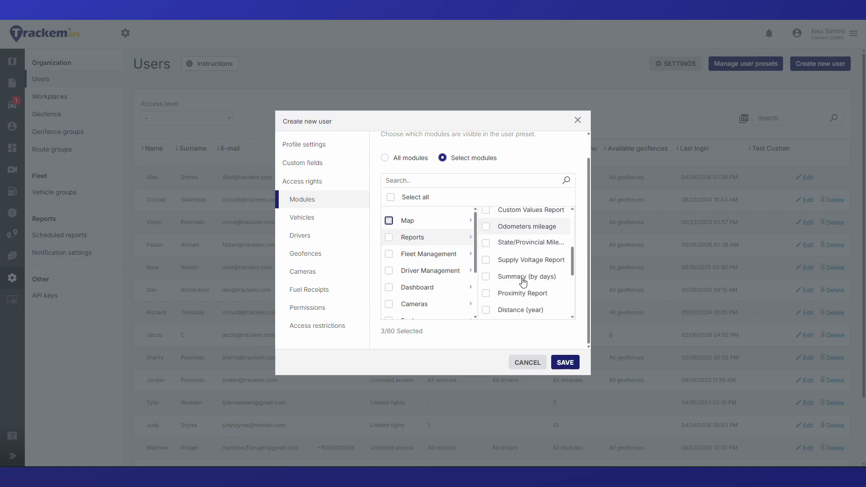
{"action": "scroll", "coordinate": [523, 291], "scroll_direction": "down", "scroll_amount": 2}
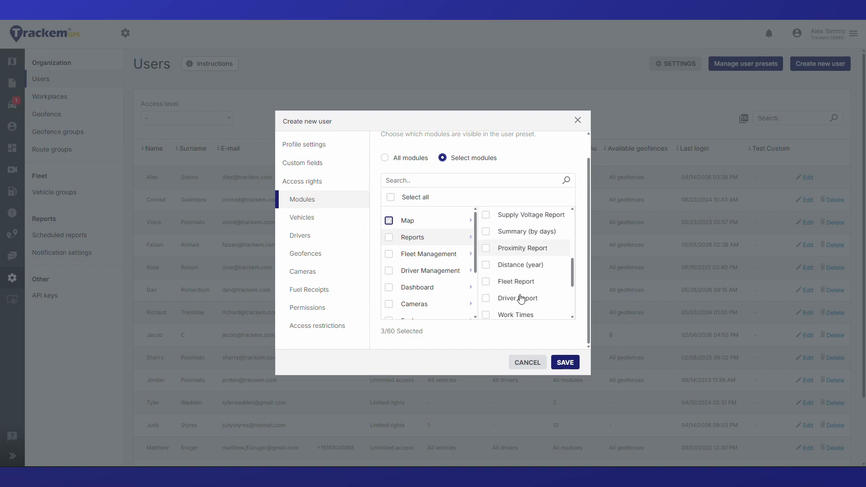
{"action": "scroll", "coordinate": [520, 300], "scroll_direction": "down", "scroll_amount": 4}
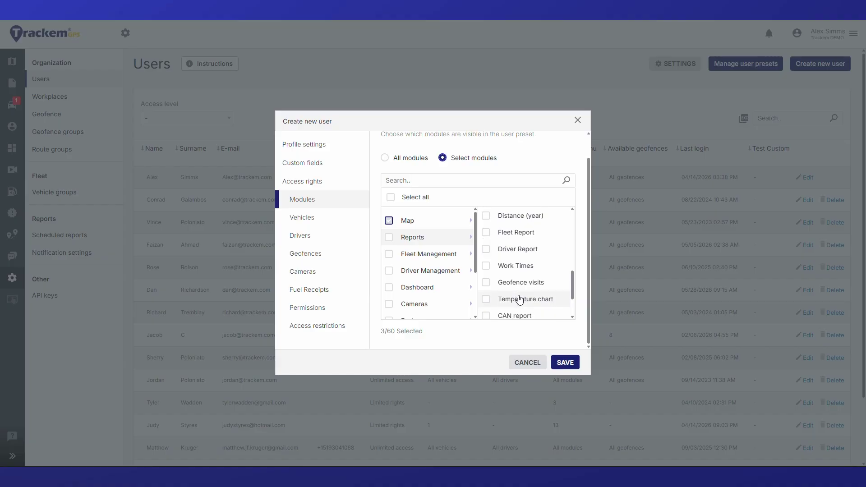
{"action": "left_click", "coordinate": [430, 255]}
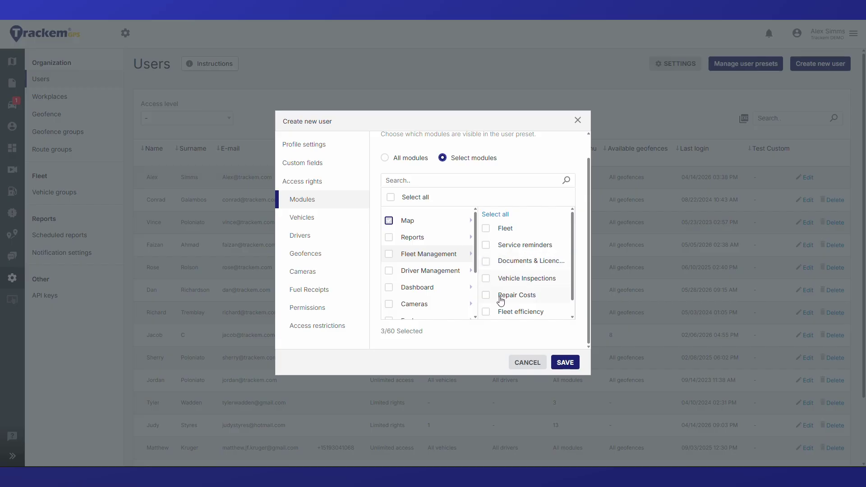
{"action": "scroll", "coordinate": [500, 300], "scroll_direction": "down", "scroll_amount": 1}
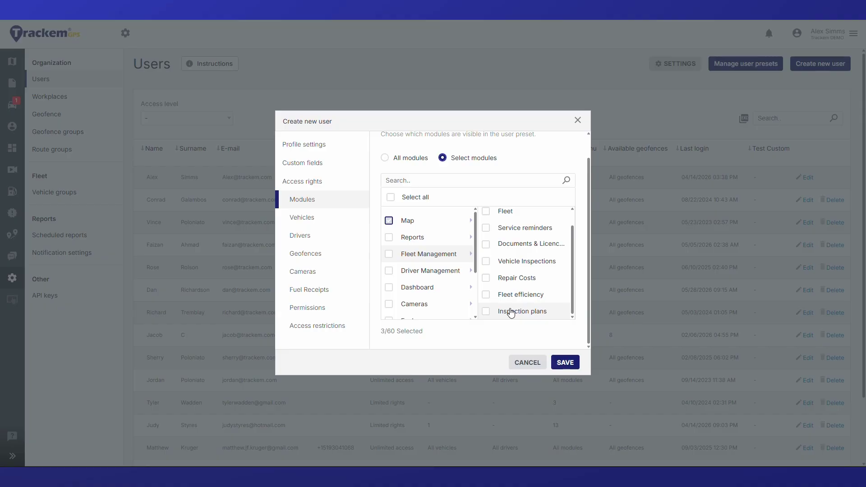
{"action": "mouse_move", "coordinate": [447, 275]}
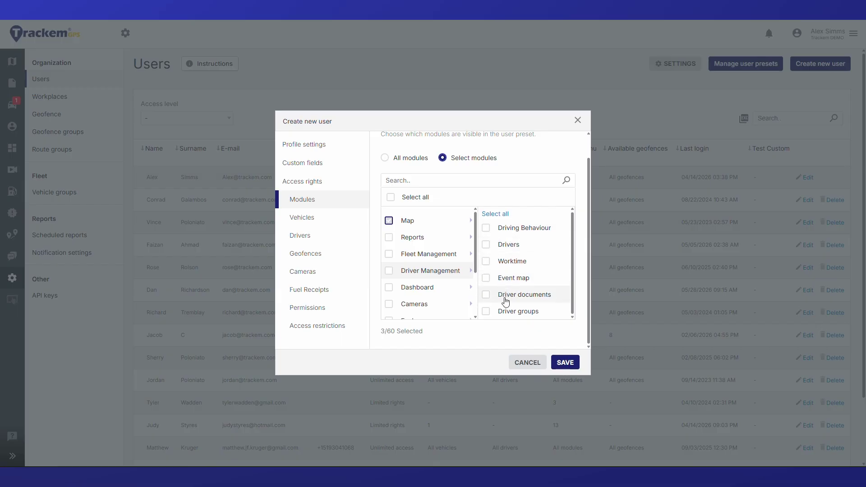
- Enable the Dashboard and Notifications modules for the new user, reviewing the Cameras and Fuel options in between
{"action": "left_click", "coordinate": [449, 288]}
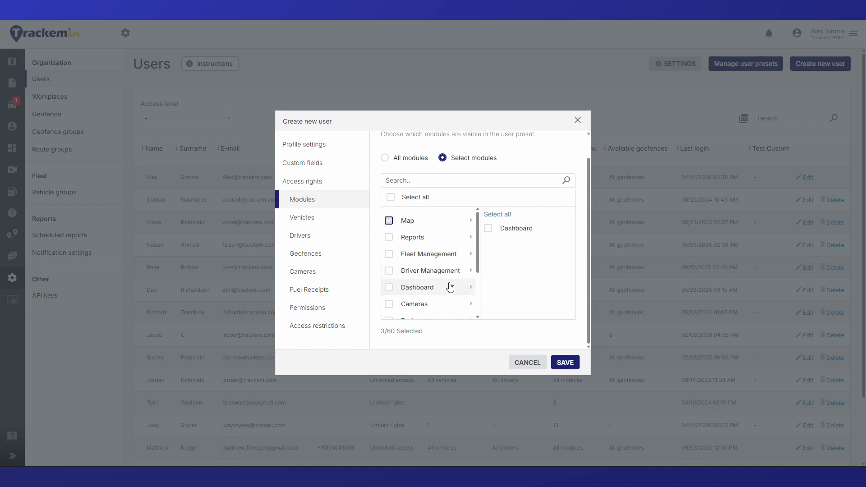
{"action": "left_click", "coordinate": [489, 229]}
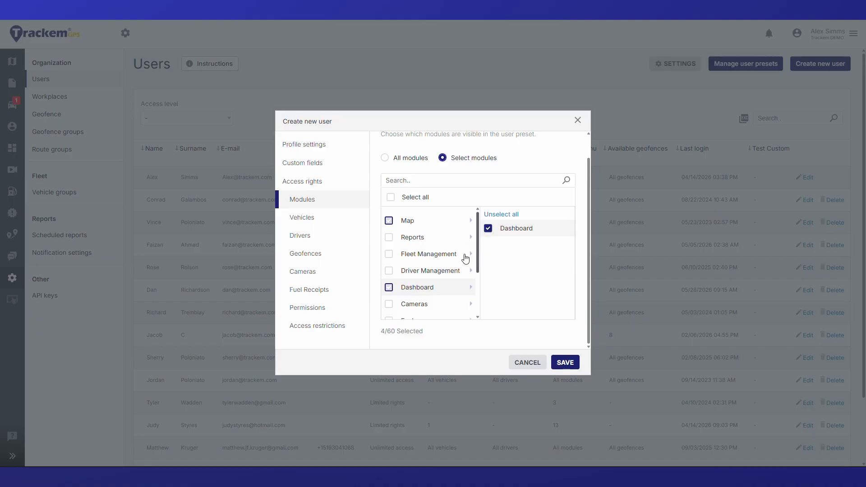
{"action": "left_click", "coordinate": [419, 310]}
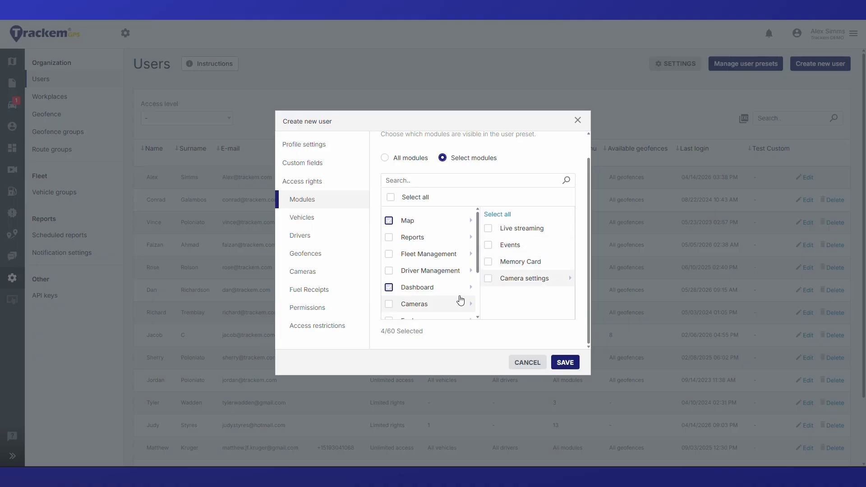
{"action": "scroll", "coordinate": [446, 302], "scroll_direction": "down", "scroll_amount": 1}
{"action": "mouse_move", "coordinate": [423, 275]}
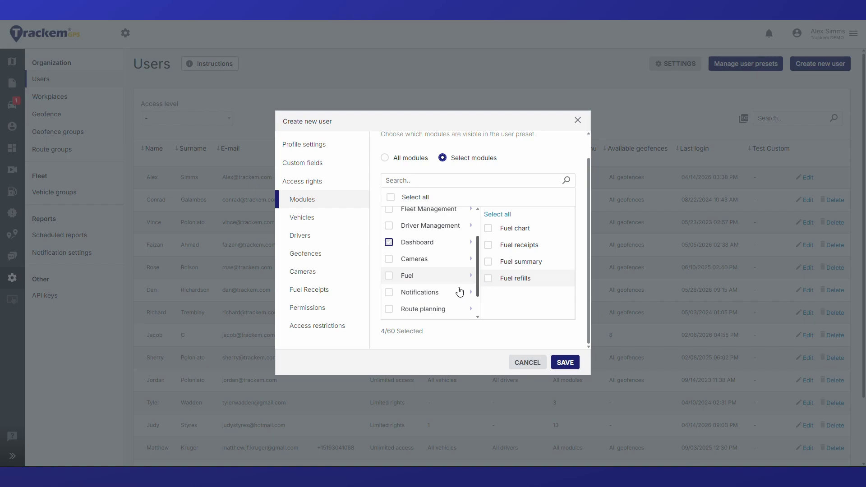
{"action": "left_click", "coordinate": [449, 291]}
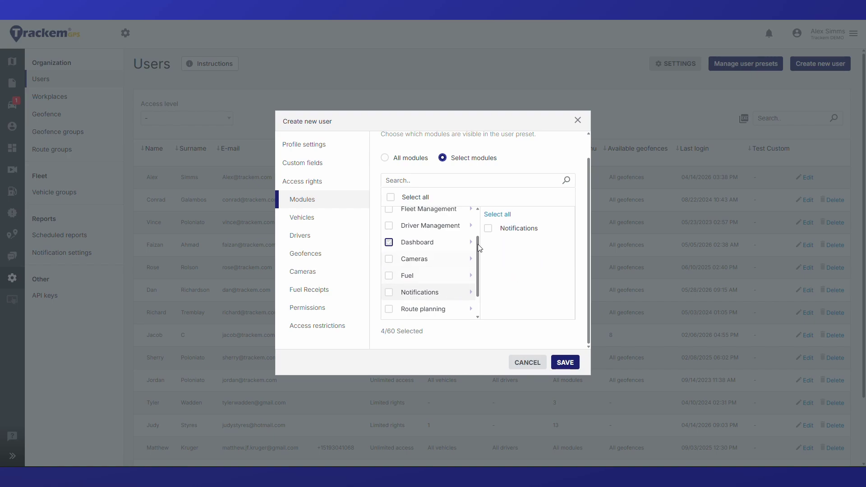
{"action": "left_click", "coordinate": [488, 230]}
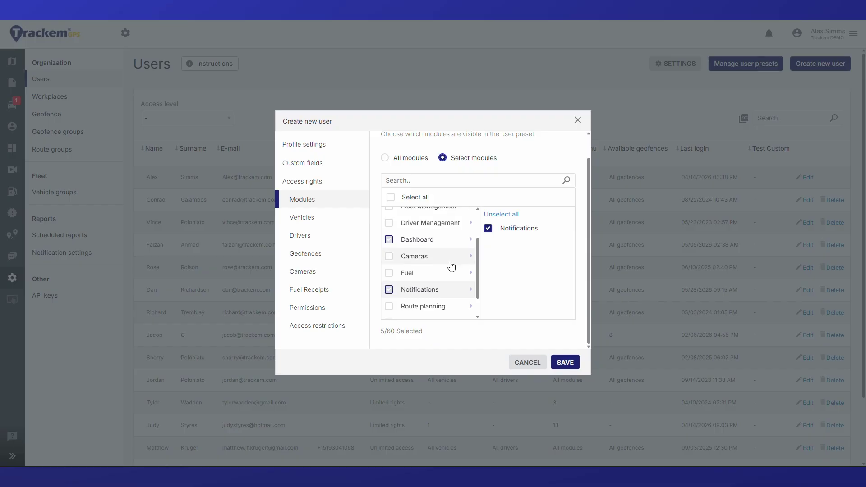
- Enable the Route planning and Messaging modules for the new user
{"action": "scroll", "coordinate": [446, 270], "scroll_direction": "down", "scroll_amount": 1}
{"action": "left_click", "coordinate": [434, 286]}
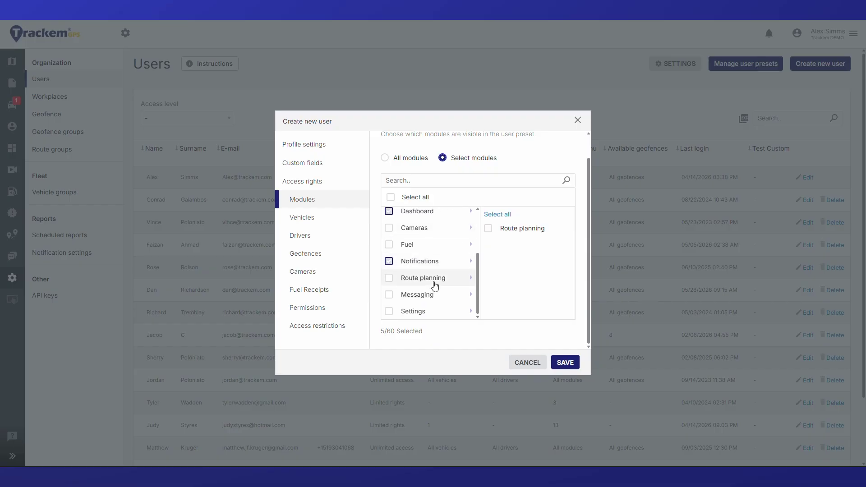
{"action": "left_click", "coordinate": [487, 230]}
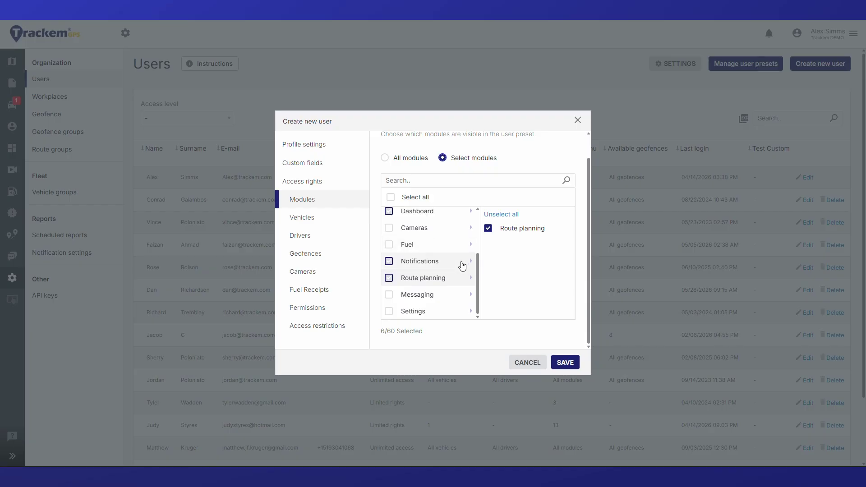
{"action": "left_click", "coordinate": [425, 298]}
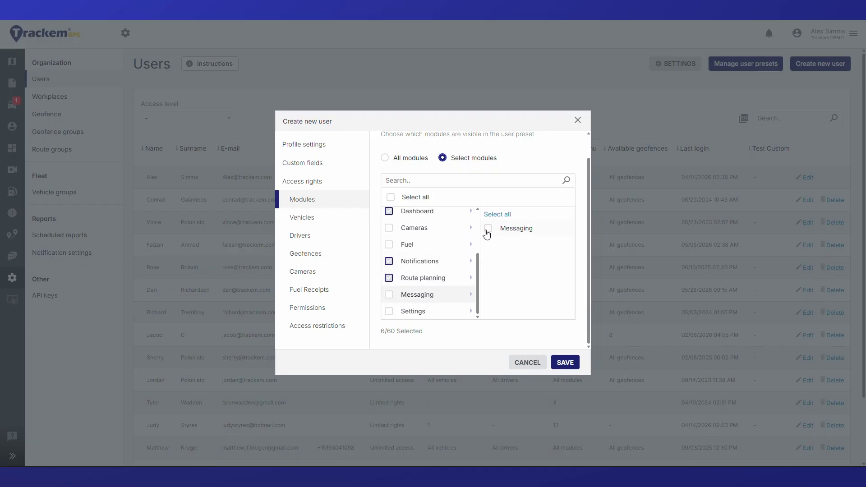
{"action": "left_click", "coordinate": [488, 228]}
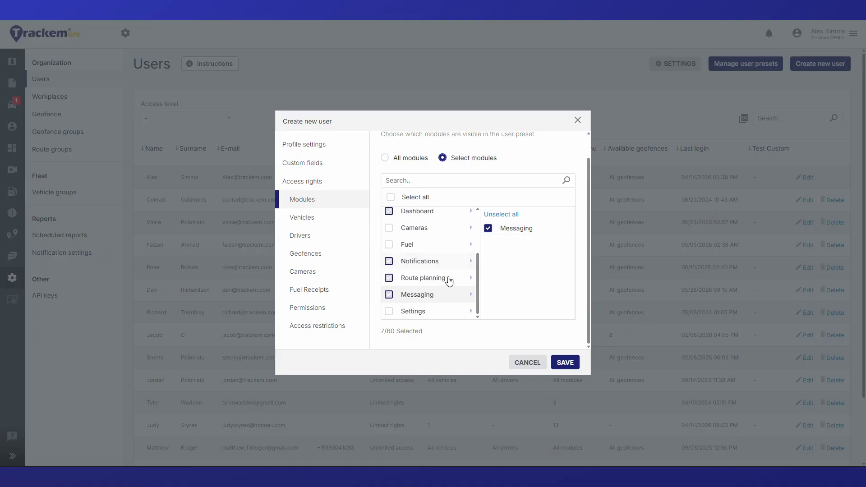
- Review the modules that can be granted under the Settings category
{"action": "left_click", "coordinate": [419, 312]}
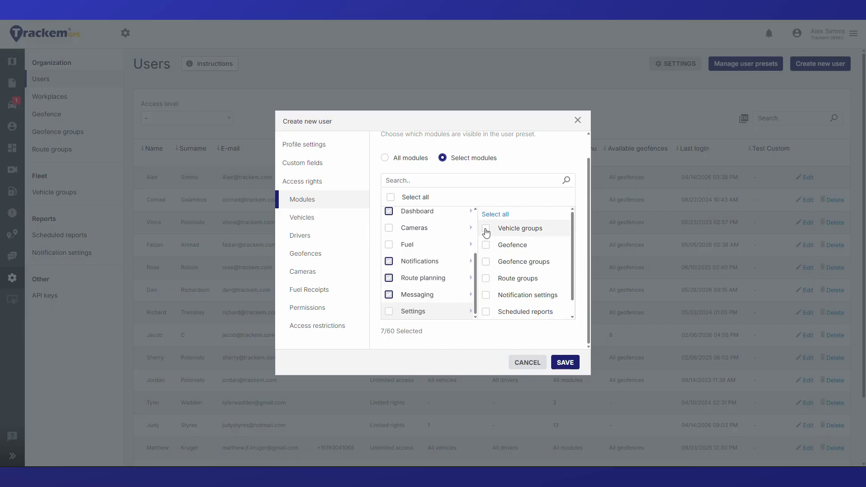
{"action": "scroll", "coordinate": [488, 241], "scroll_direction": "down", "scroll_amount": 1}
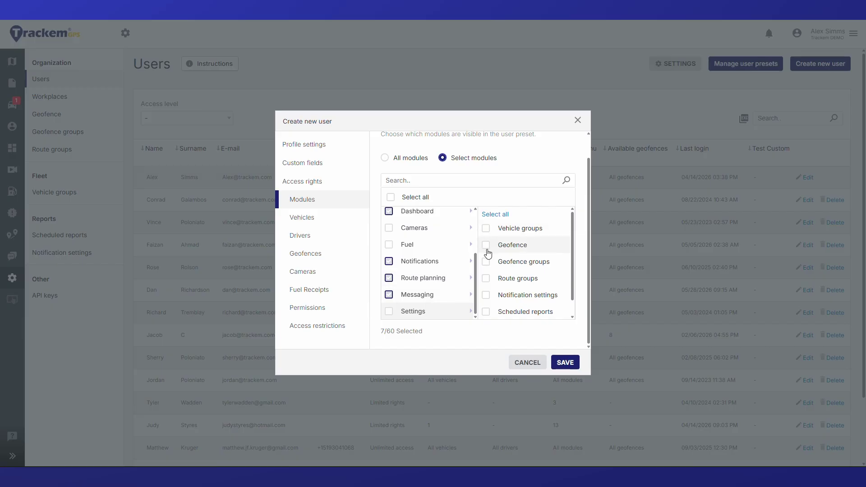
{"action": "scroll", "coordinate": [487, 258], "scroll_direction": "down", "scroll_amount": 1}
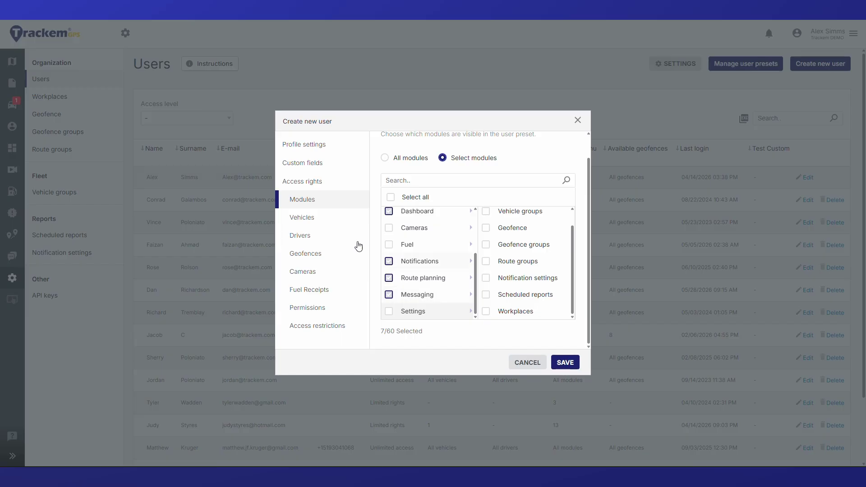
- Set the new user's vehicle visibility to be assigned by workplaces, checking the option for groups first
{"action": "left_click", "coordinate": [325, 223]}
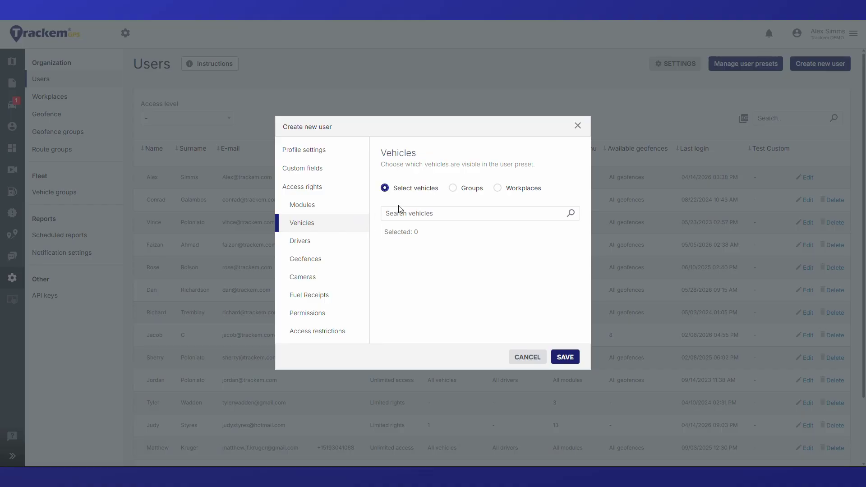
{"action": "left_click", "coordinate": [454, 190]}
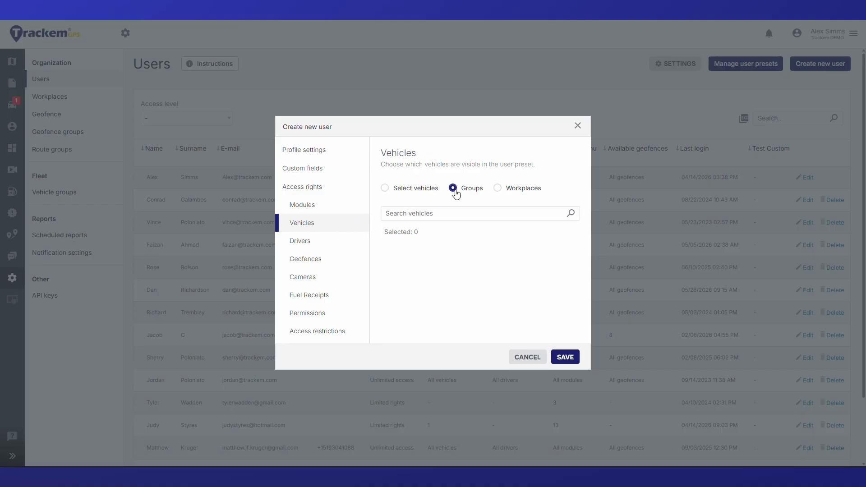
{"action": "left_click", "coordinate": [499, 190]}
- Set the new user's driver visibility to be assigned by workplaces, checking the option for groups first
{"action": "left_click", "coordinate": [334, 245]}
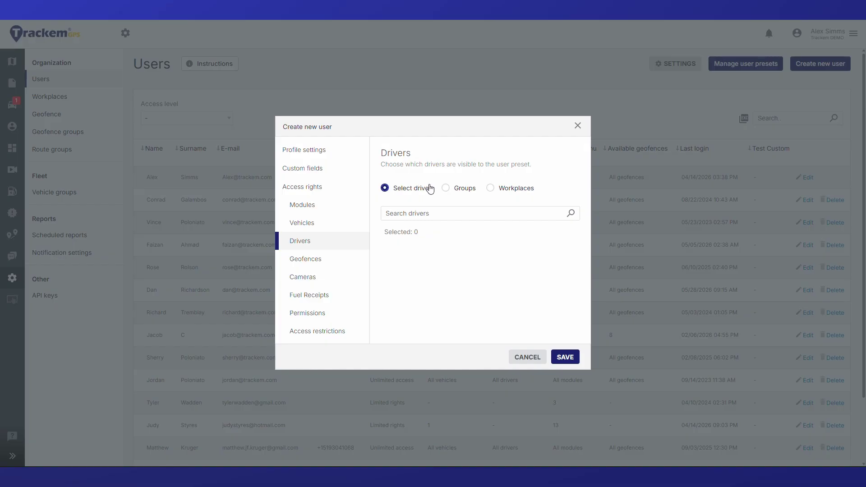
{"action": "left_click", "coordinate": [453, 192]}
{"action": "left_click", "coordinate": [490, 189]}
- Make all geofences visible to the new user and review the access options for cameras and fuel receipts
{"action": "left_click", "coordinate": [334, 262]}
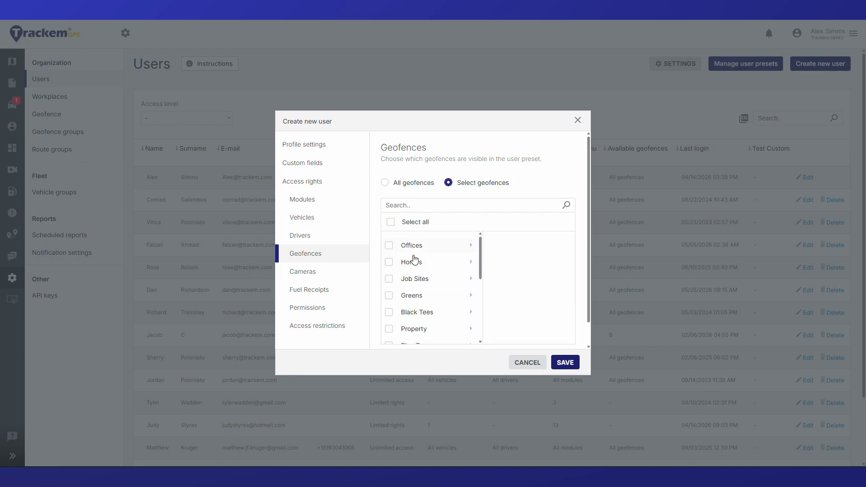
{"action": "left_click", "coordinate": [399, 182]}
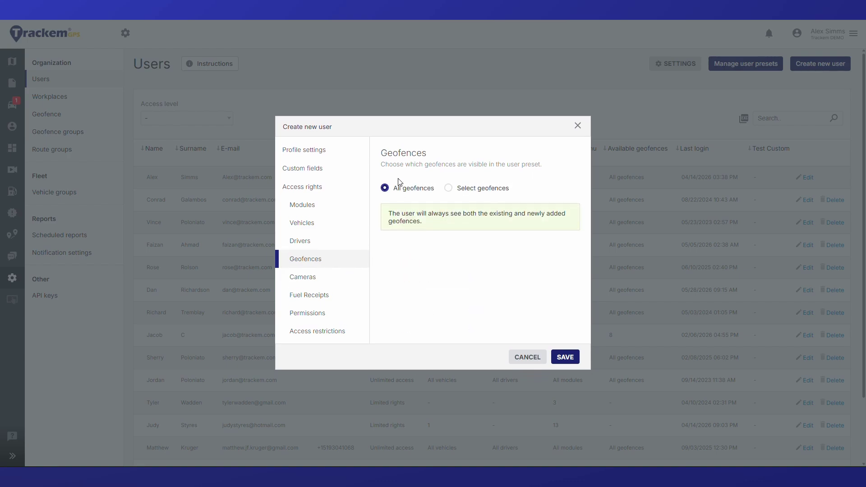
{"action": "left_click", "coordinate": [331, 274]}
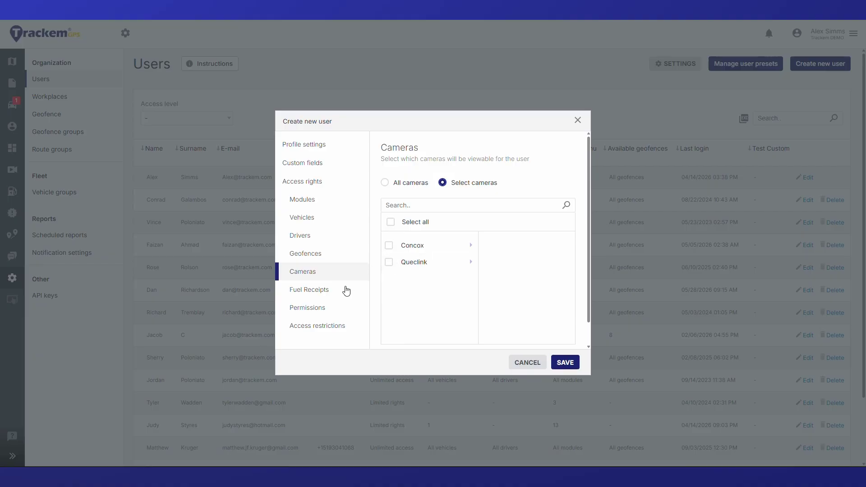
{"action": "left_click", "coordinate": [334, 295]}
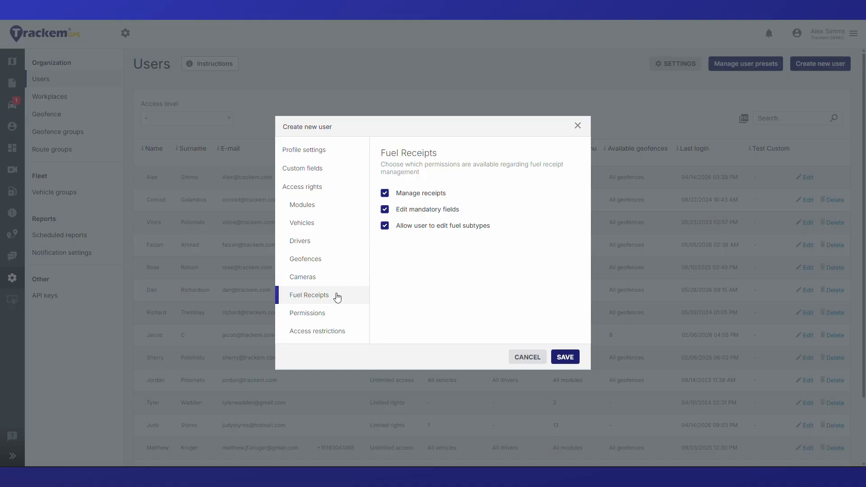
- Review the user's permissions, checking which extra options come with allowing creation and editing of geofences and geofence groups
{"action": "left_click", "coordinate": [320, 314]}
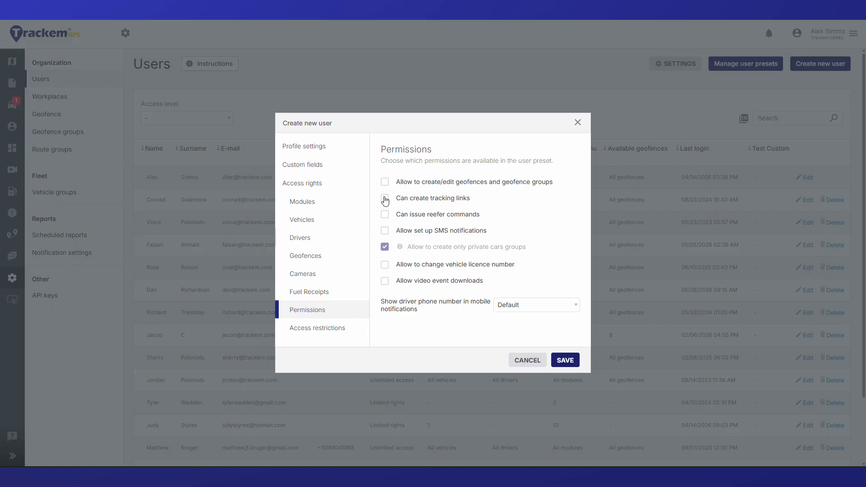
{"action": "left_click", "coordinate": [386, 183]}
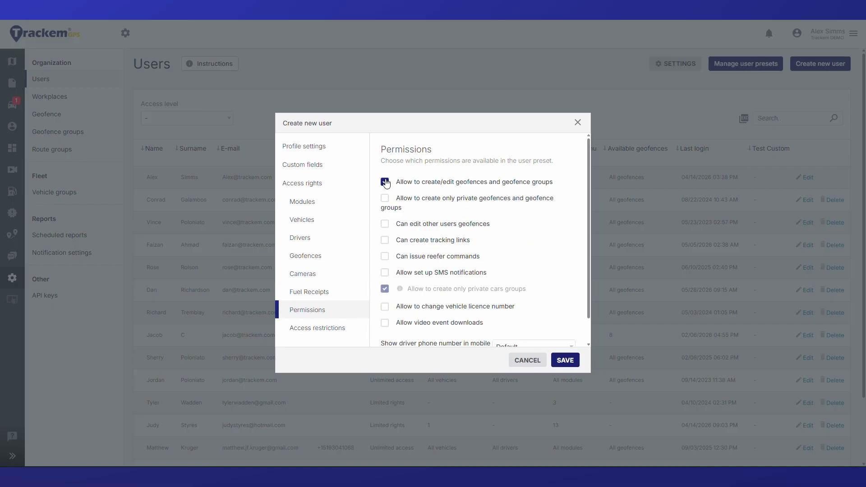
{"action": "left_click", "coordinate": [385, 182]}
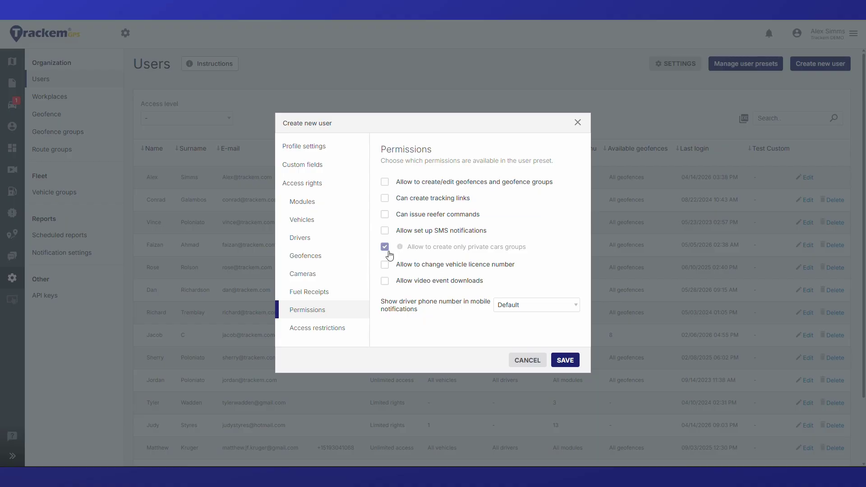
{"action": "mouse_move", "coordinate": [411, 251]}
- Review the access restrictions for the manager mobile application and allowed IP addresses, and save the new user
{"action": "left_click", "coordinate": [327, 328]}
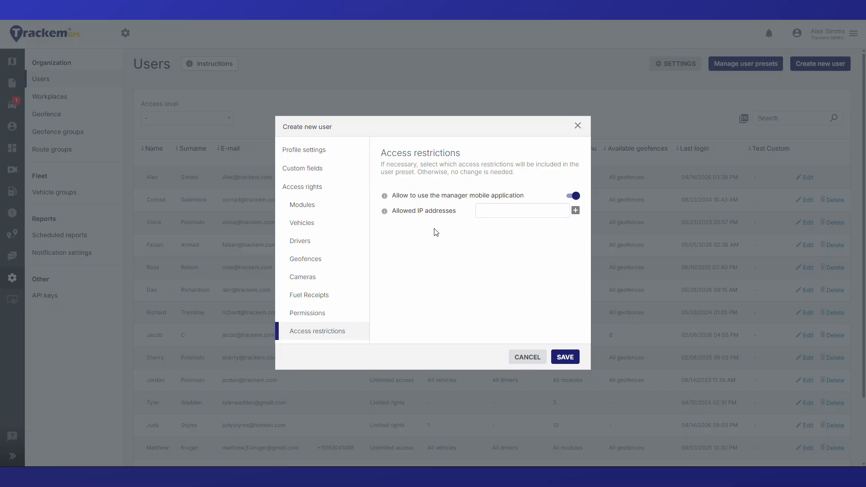
{"action": "mouse_move", "coordinate": [417, 200]}
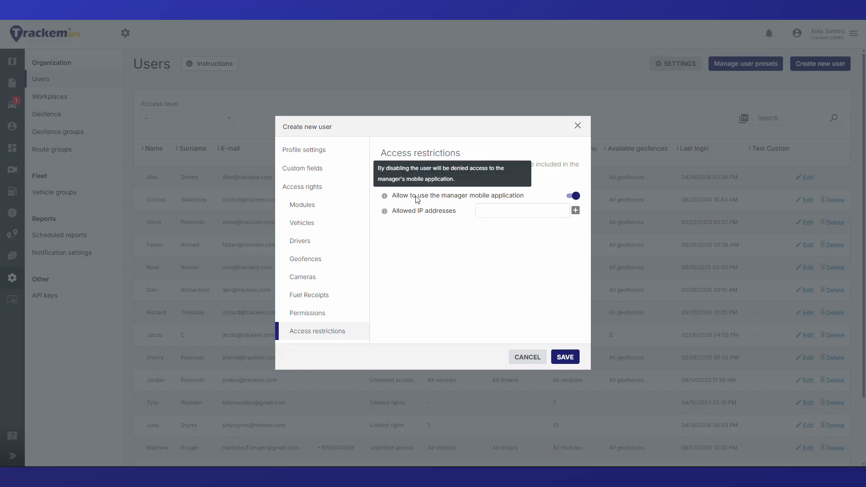
{"action": "mouse_move", "coordinate": [429, 215]}
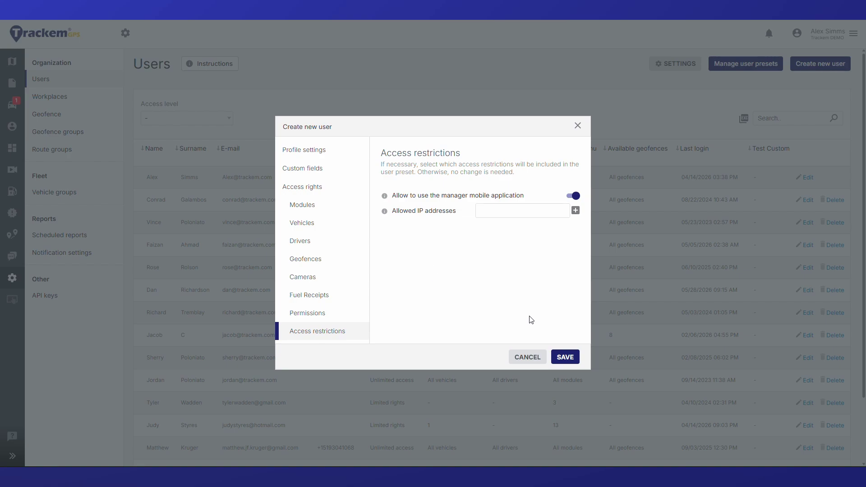
{"action": "left_click", "coordinate": [564, 359]}
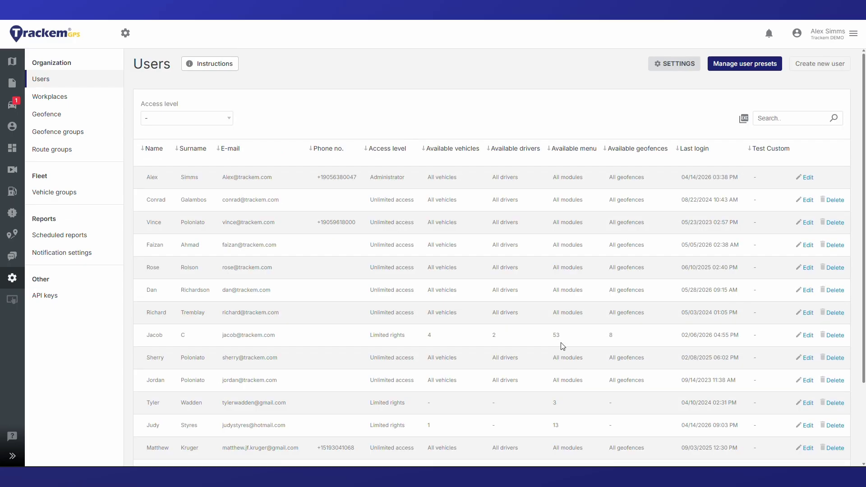